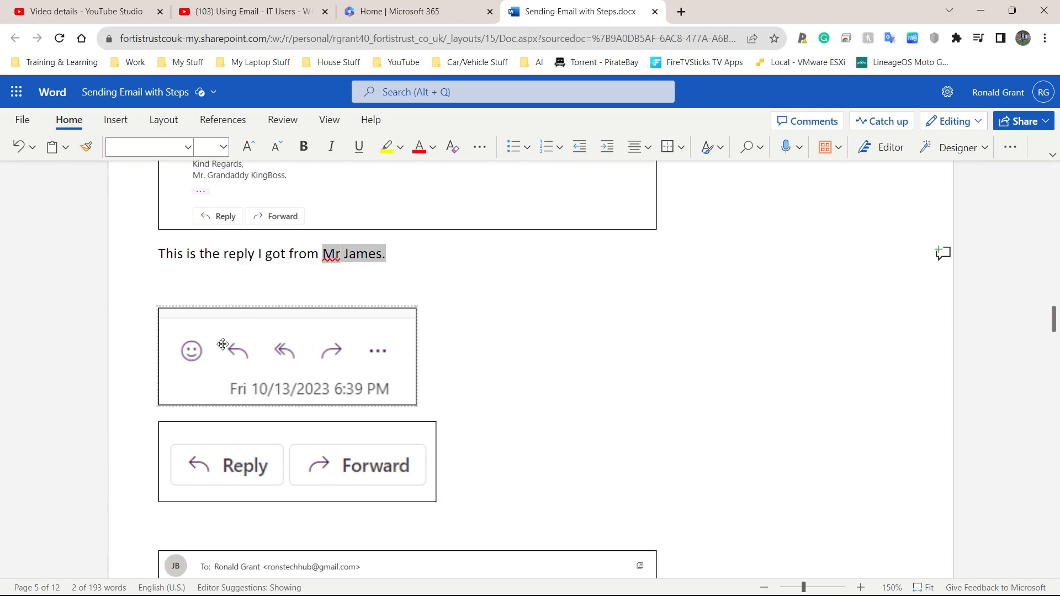
Step: Add the caption "This shows the reply icon." under the screenshot of the message action icons, correcting the misspelled first word
{"action": "left_click", "coordinate": [500, 369]}
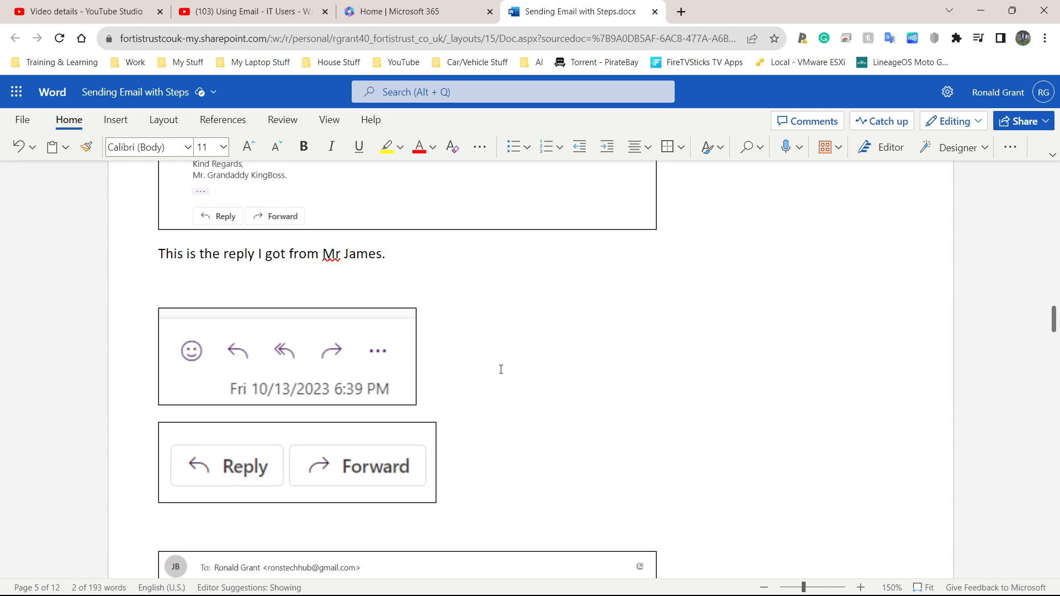
{"action": "key", "text": "Return"}
{"action": "type", "text": "THis shows the reply icon."}
{"action": "left_click", "coordinate": [173, 430]}
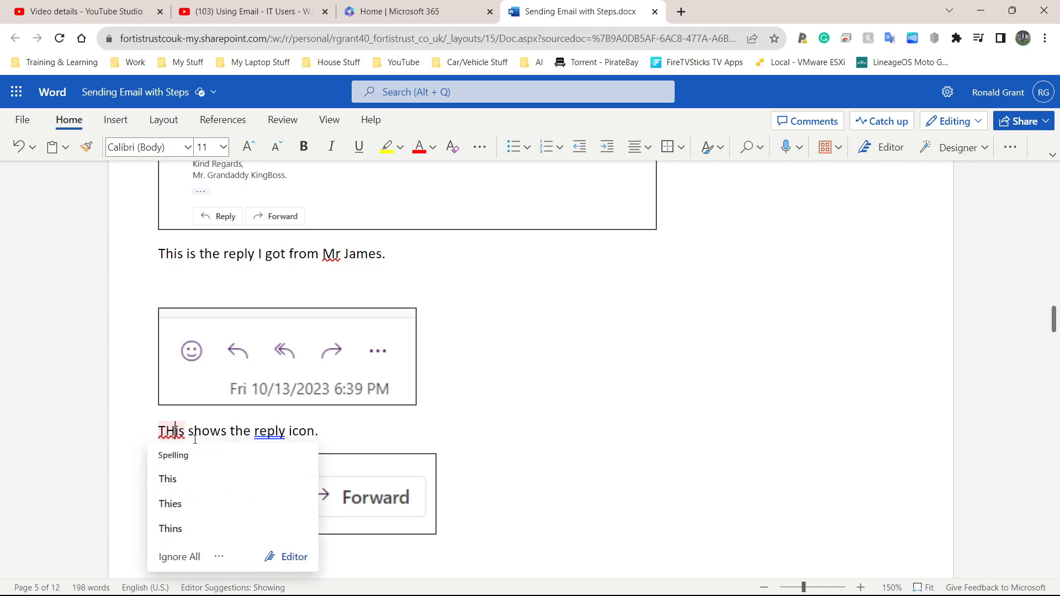
{"action": "left_click", "coordinate": [165, 475]}
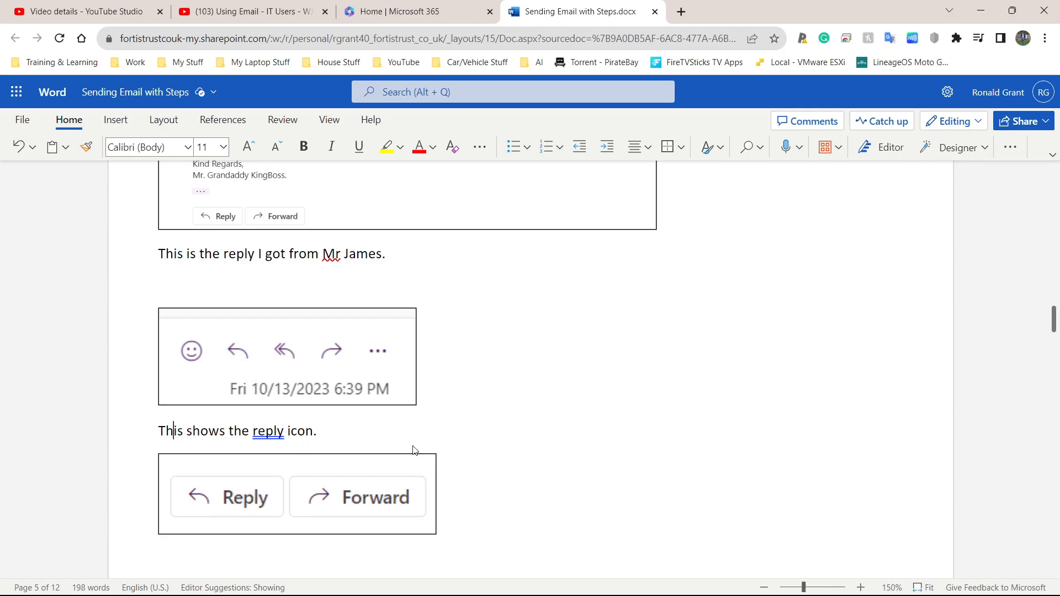
Step: Add the caption "This shows the reply button." under the Reply and Forward screenshot
{"action": "scroll", "coordinate": [493, 485], "scroll_direction": "down", "scroll_amount": 3}
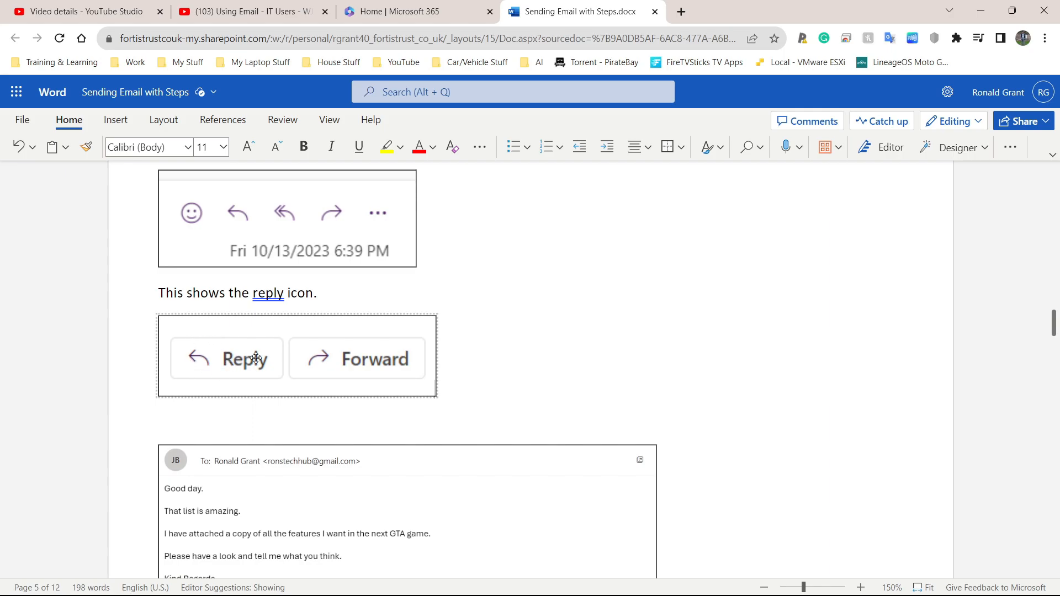
{"action": "key", "text": "Return"}
{"action": "type", "text": "This "}
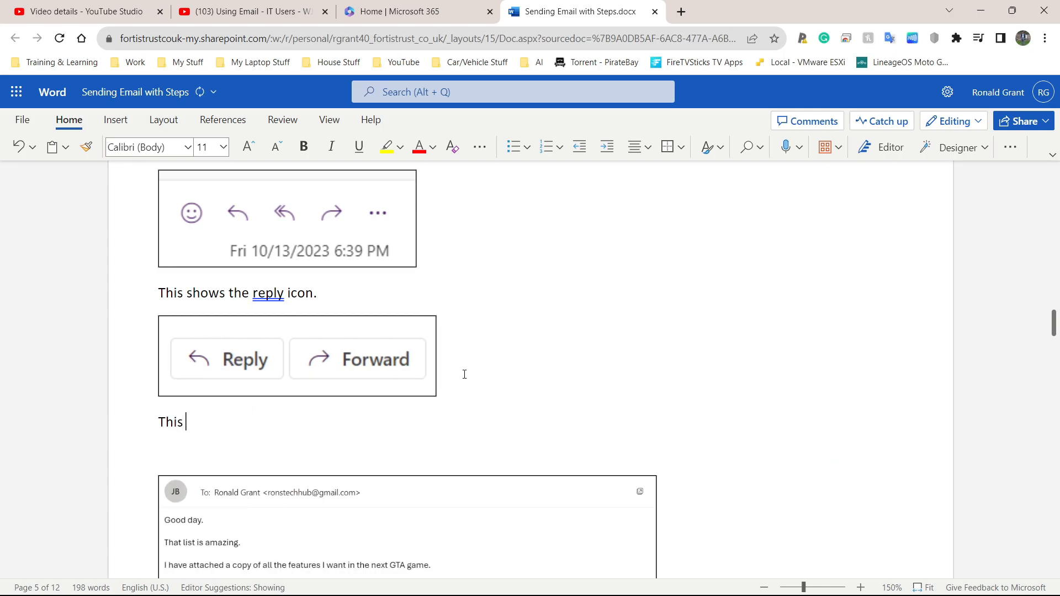
{"action": "type", "text": "shows the "}
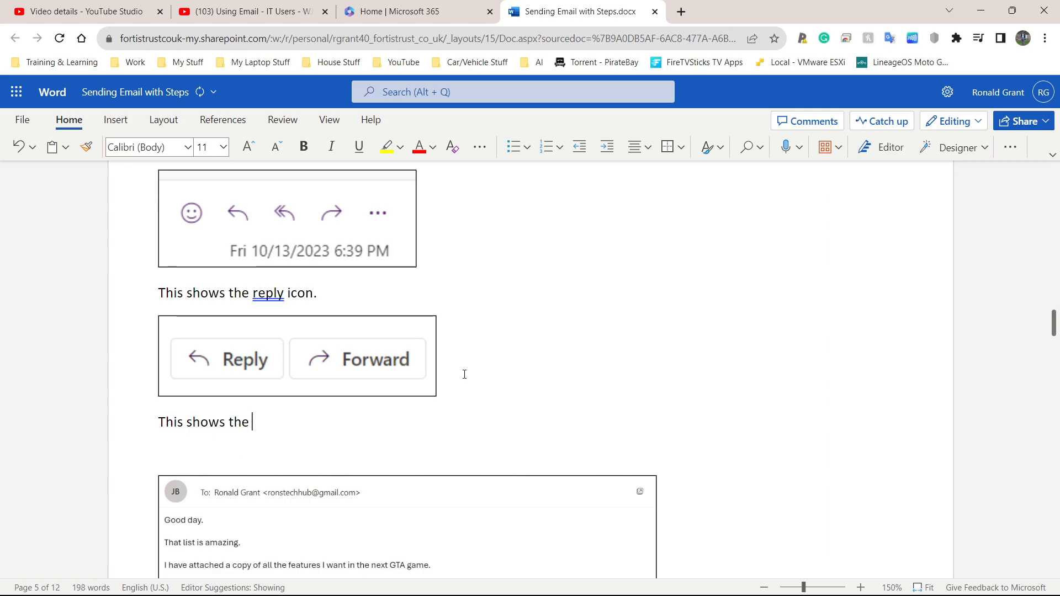
{"action": "type", "text": "reply button."}
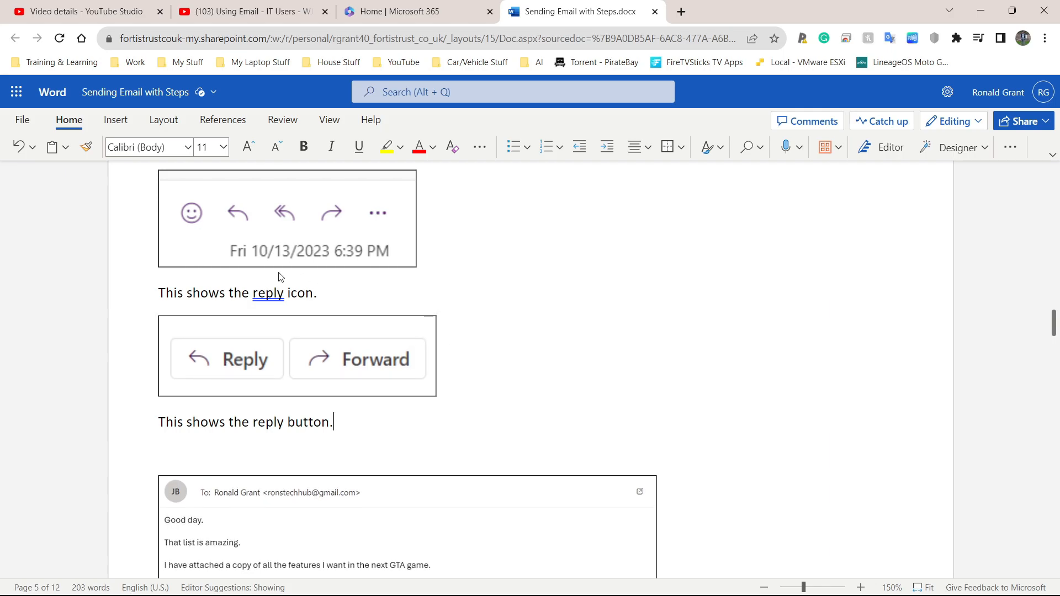
Step: Caption the "That list is amazing" email screenshot "This is the email that I wrote. I am going to reply to", ending with the recipient's name
{"action": "left_click", "coordinate": [299, 231]}
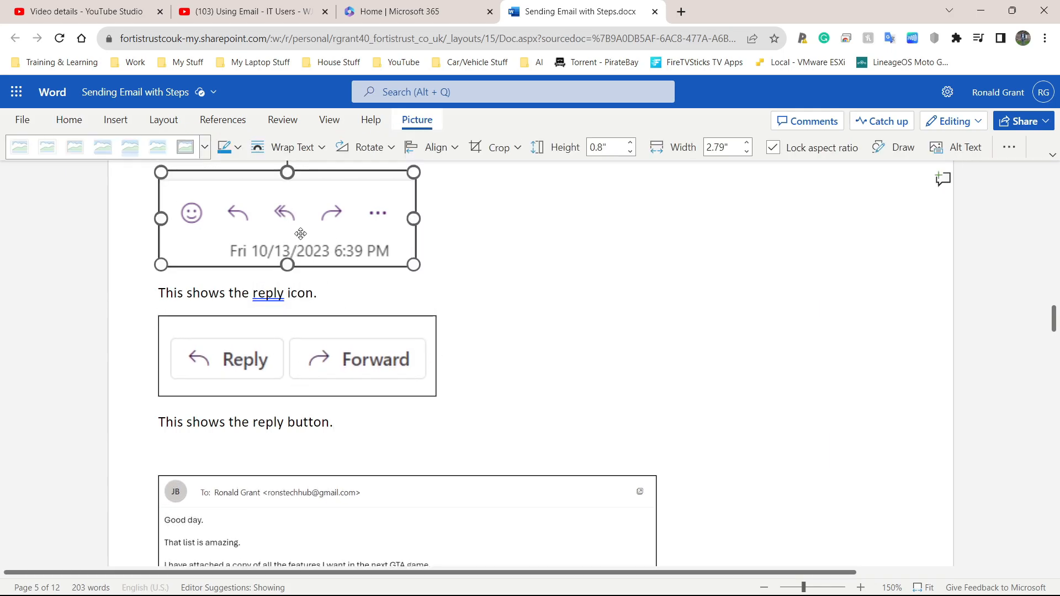
{"action": "scroll", "coordinate": [301, 333], "scroll_direction": "down", "scroll_amount": 5}
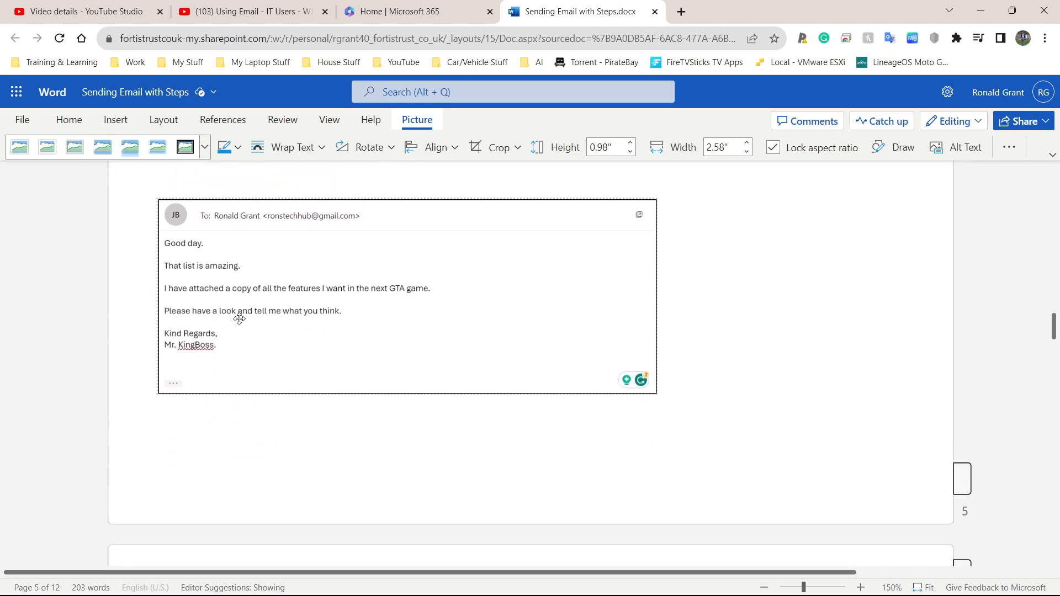
{"action": "left_click", "coordinate": [200, 363]}
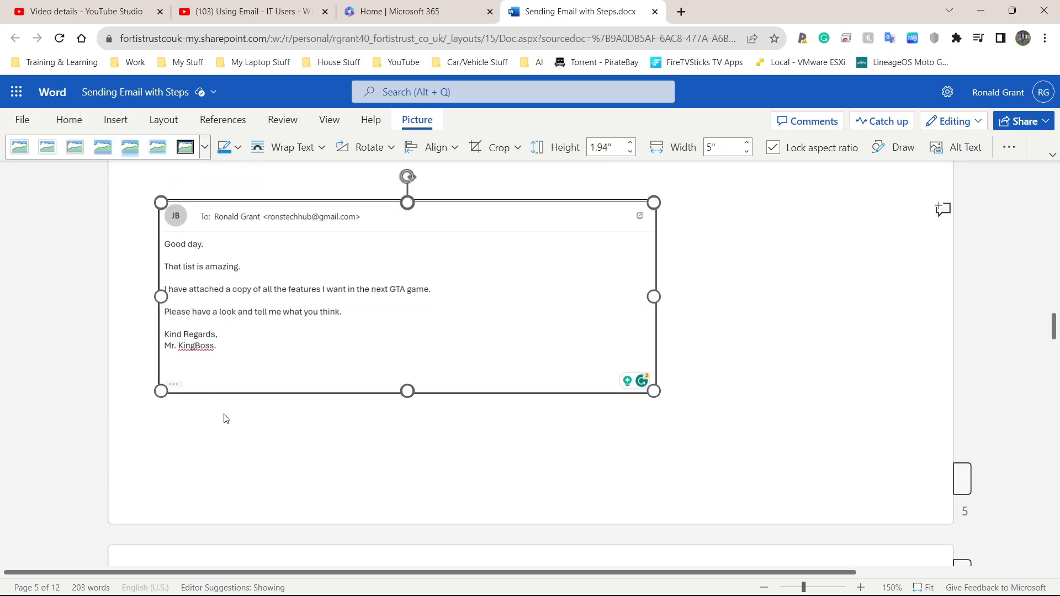
{"action": "left_click", "coordinate": [210, 418]}
{"action": "type", "text": "This is the email that I wrot"}
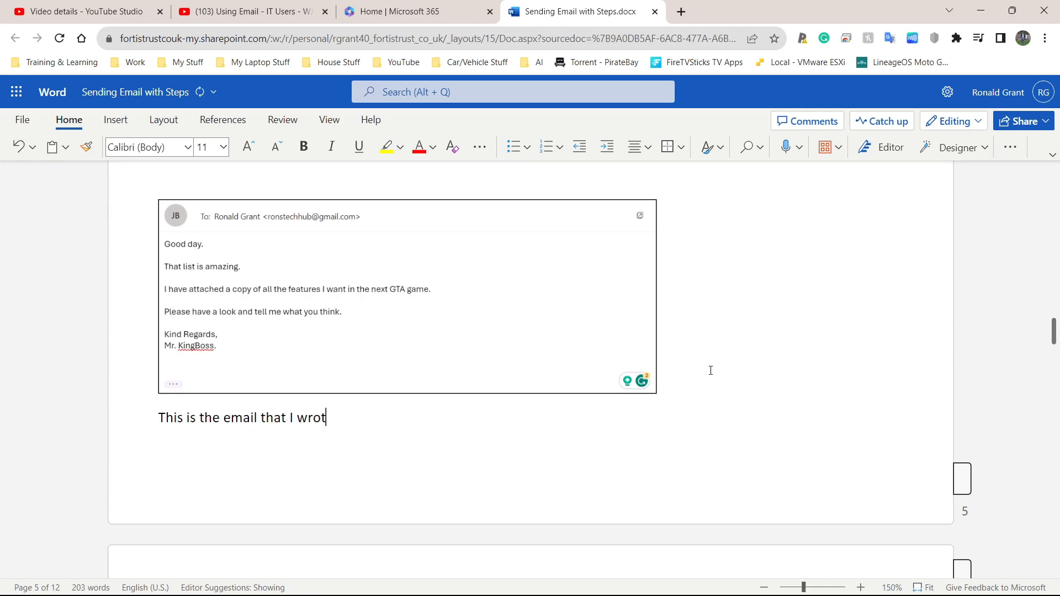
{"action": "type", "text": "e. I am going to"}
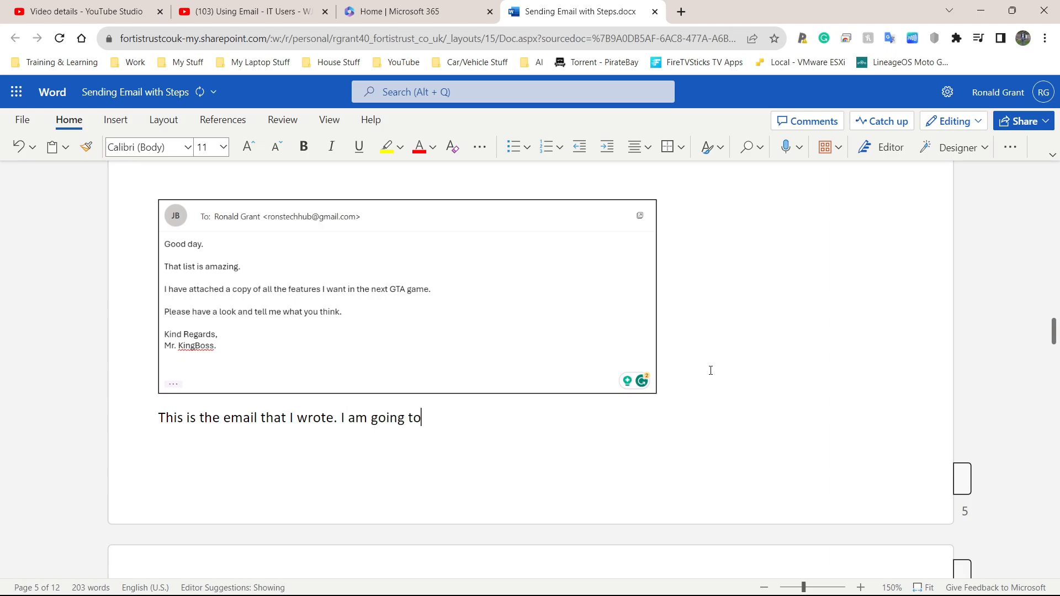
{"action": "type", "text": " reply to Mr Jam"}
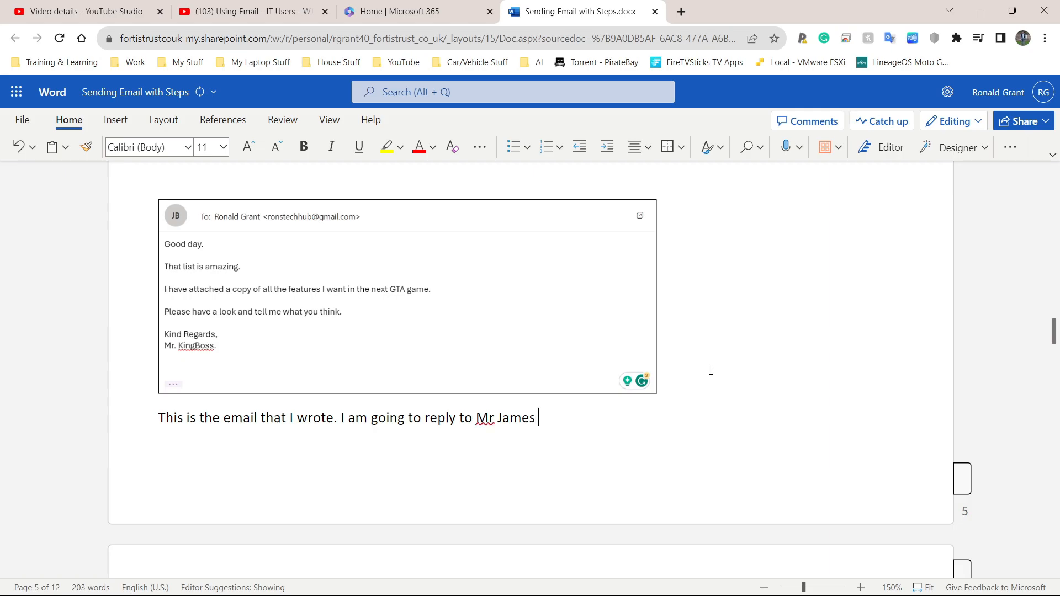
{"action": "type", "text": "es."}
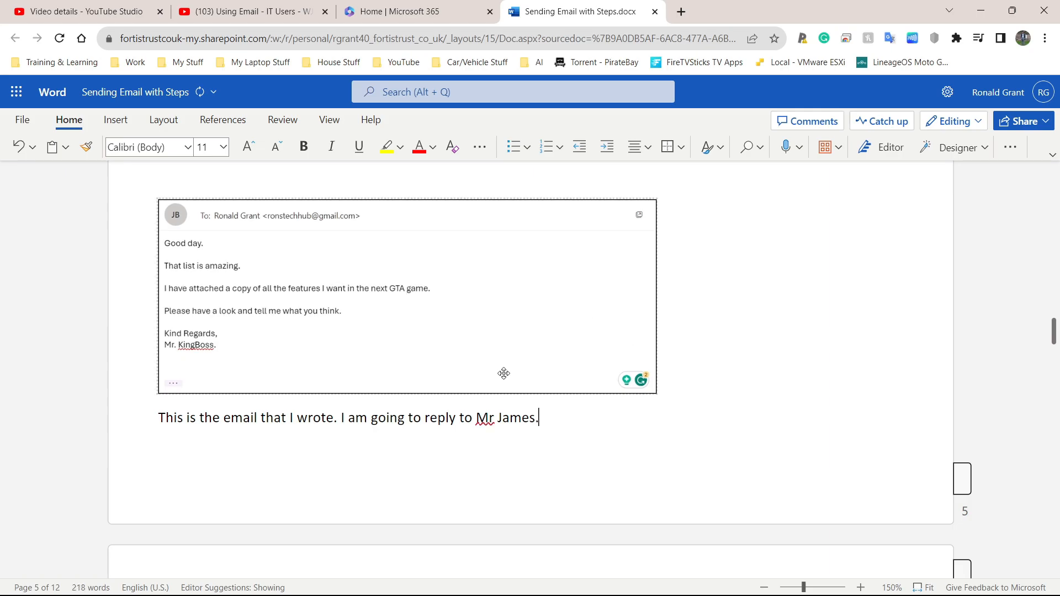
{"action": "left_click_drag", "start_coordinate": [547, 417], "coordinate": [158, 420]}
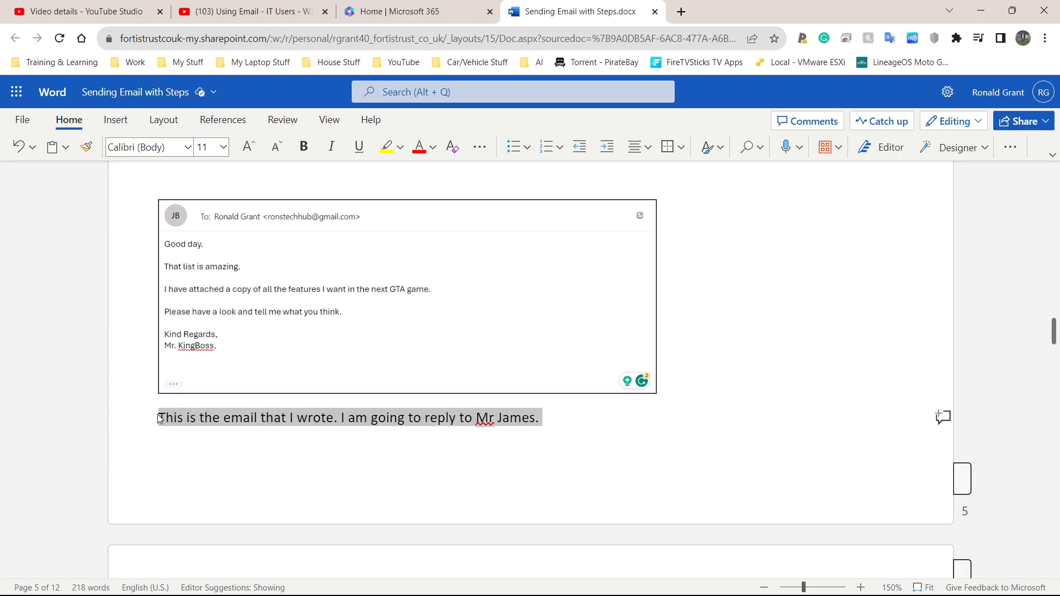
{"action": "left_click", "coordinate": [331, 419]}
Step: Caption the Attach file menu screenshot "This shows the steps I followed to attach a file to the email.", fixing the missing space in "attach a"
{"action": "scroll", "coordinate": [355, 384], "scroll_direction": "down", "scroll_amount": 10}
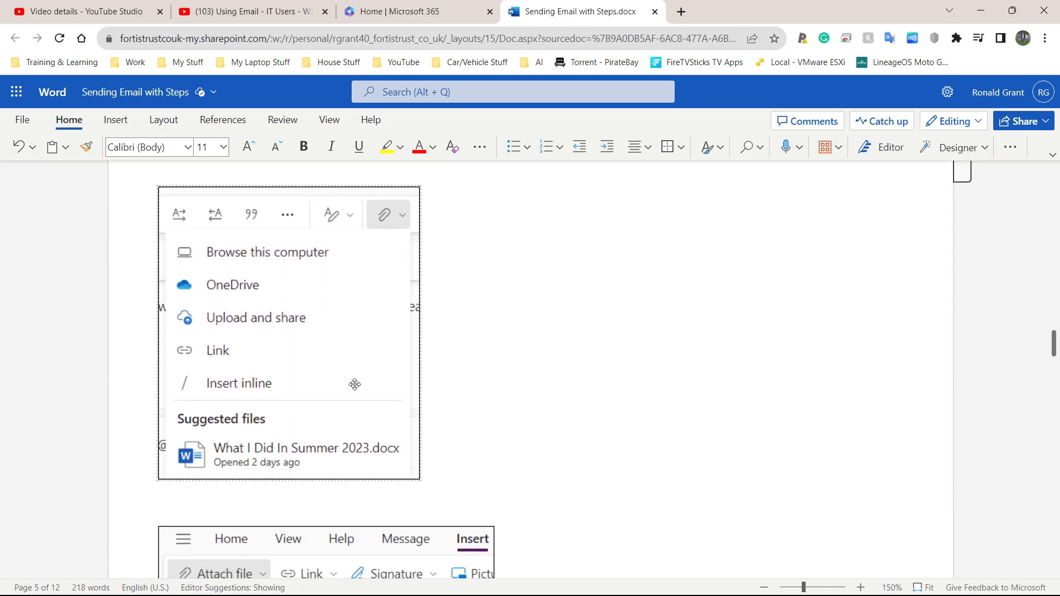
{"action": "scroll", "coordinate": [355, 384], "scroll_direction": "down", "scroll_amount": 2}
{"action": "scroll", "coordinate": [343, 371], "scroll_direction": "down", "scroll_amount": 3}
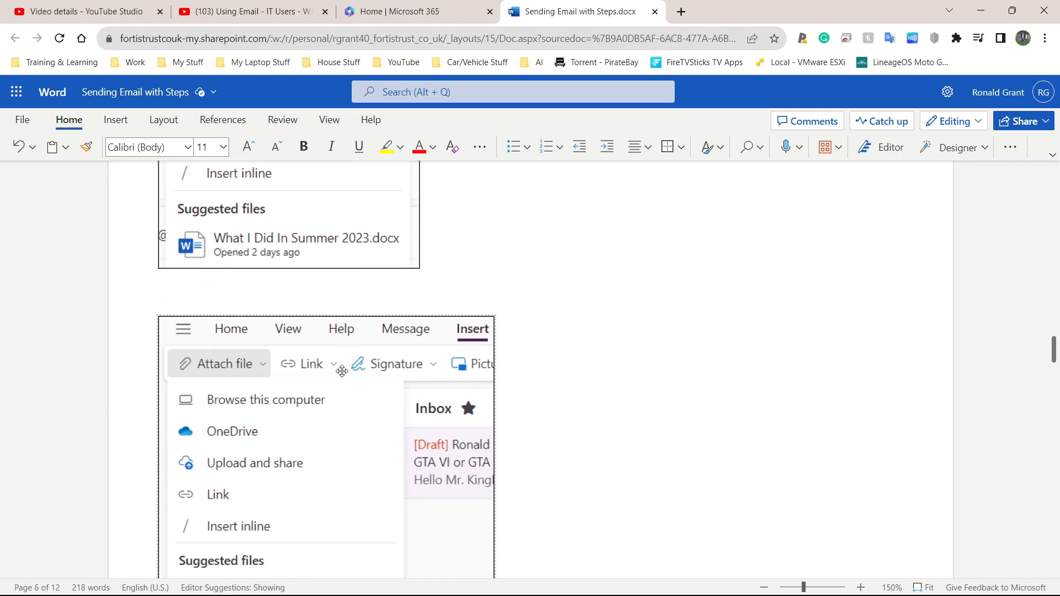
{"action": "scroll", "coordinate": [342, 370], "scroll_direction": "down", "scroll_amount": 3}
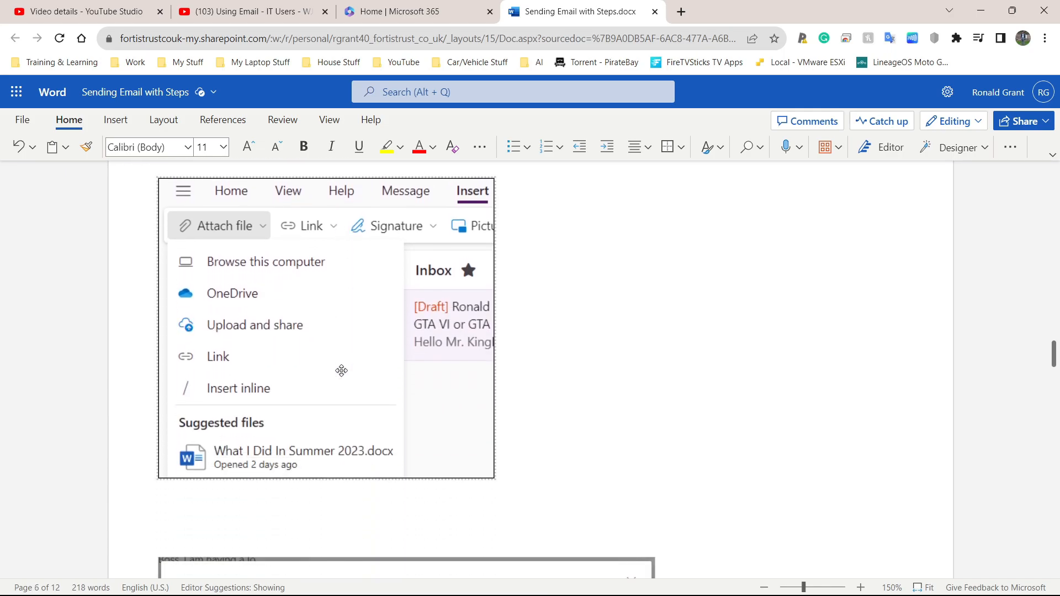
{"action": "scroll", "coordinate": [341, 370], "scroll_direction": "up", "scroll_amount": 8}
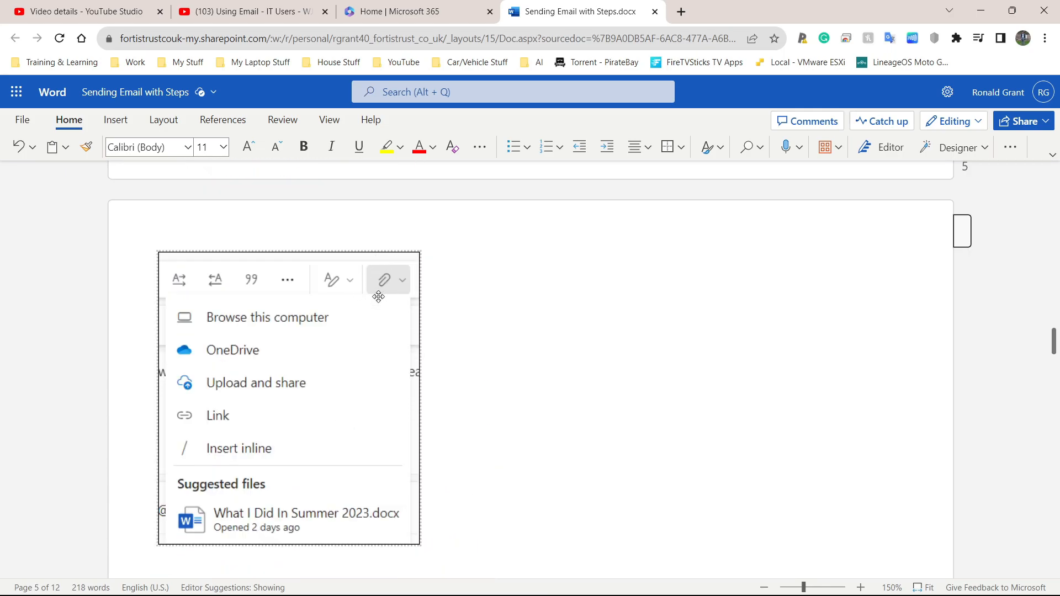
{"action": "scroll", "coordinate": [301, 442], "scroll_direction": "up", "scroll_amount": 1}
{"action": "scroll", "coordinate": [284, 418], "scroll_direction": "down", "scroll_amount": 1}
{"action": "scroll", "coordinate": [285, 418], "scroll_direction": "down", "scroll_amount": 6}
{"action": "scroll", "coordinate": [258, 372], "scroll_direction": "down", "scroll_amount": 4}
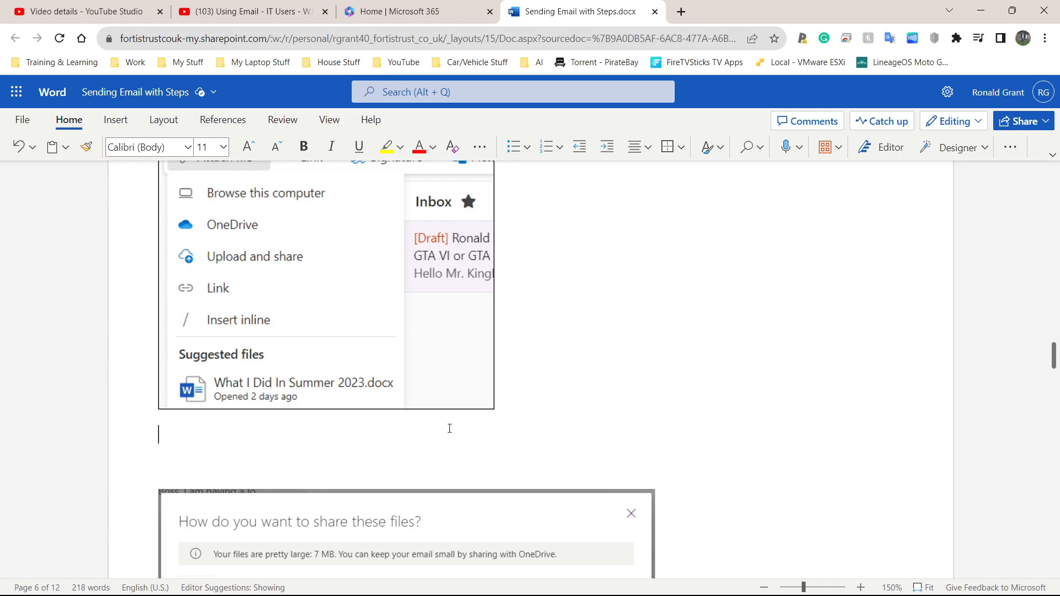
{"action": "type", "text": "This shows the "}
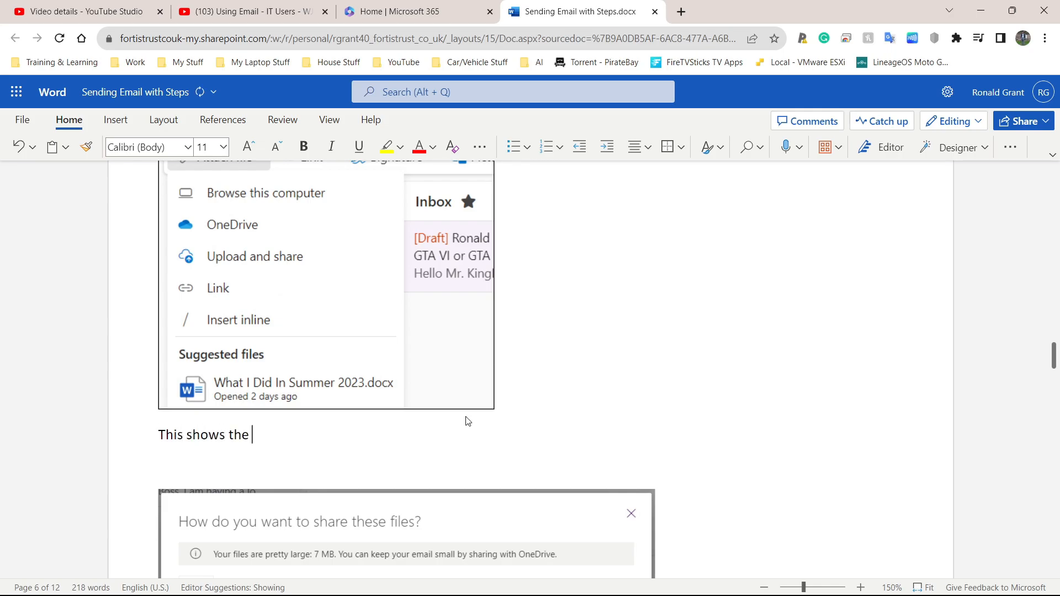
{"action": "type", "text": "steps I followed"}
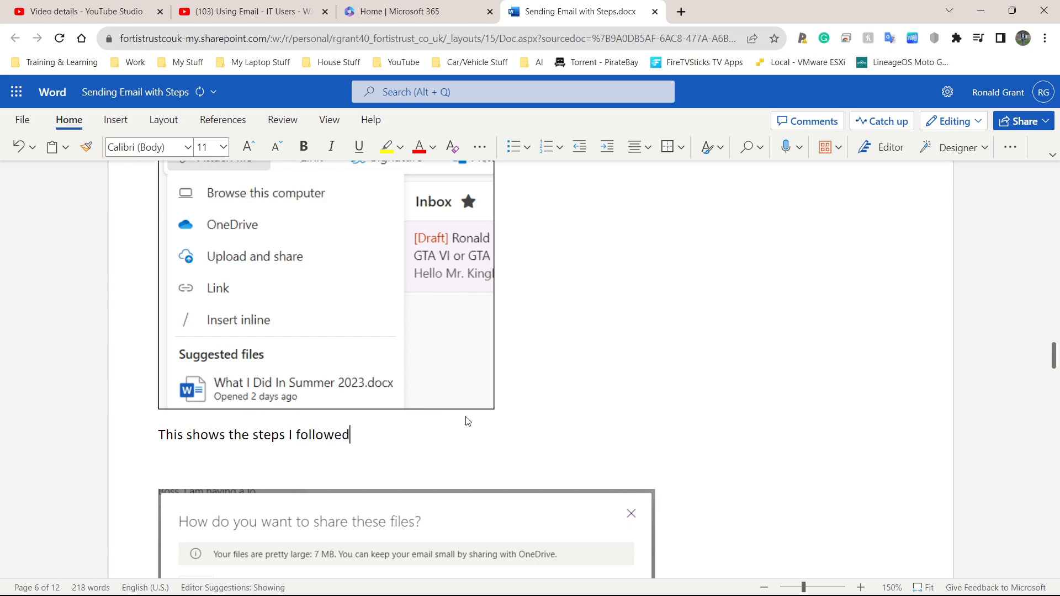
{"action": "type", "text": " to attacha file to the email."}
{"action": "left_click", "coordinate": [409, 435]}
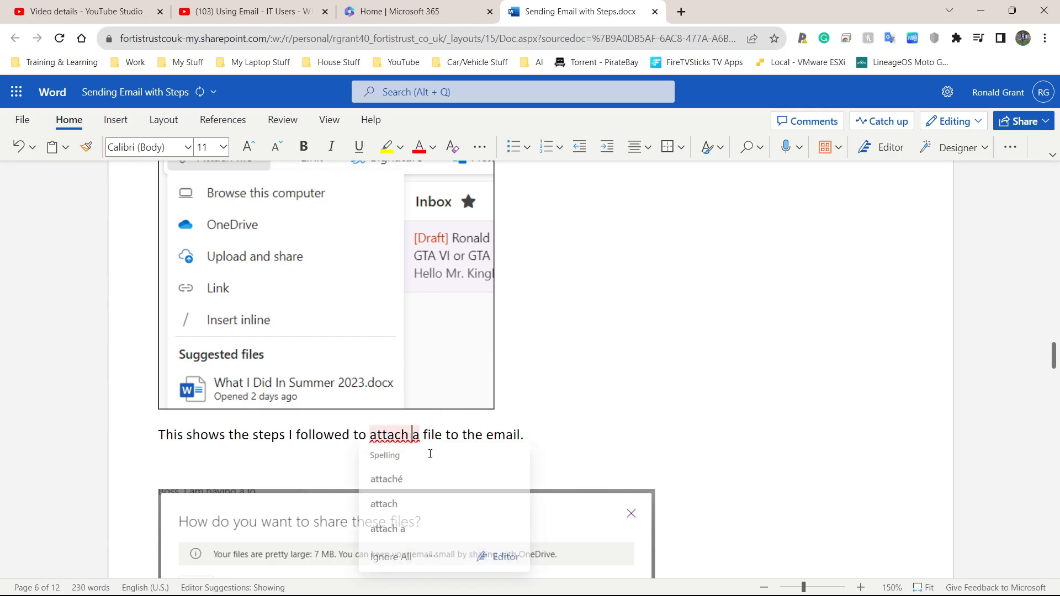
{"action": "left_click_drag", "start_coordinate": [528, 435], "coordinate": [153, 431]}
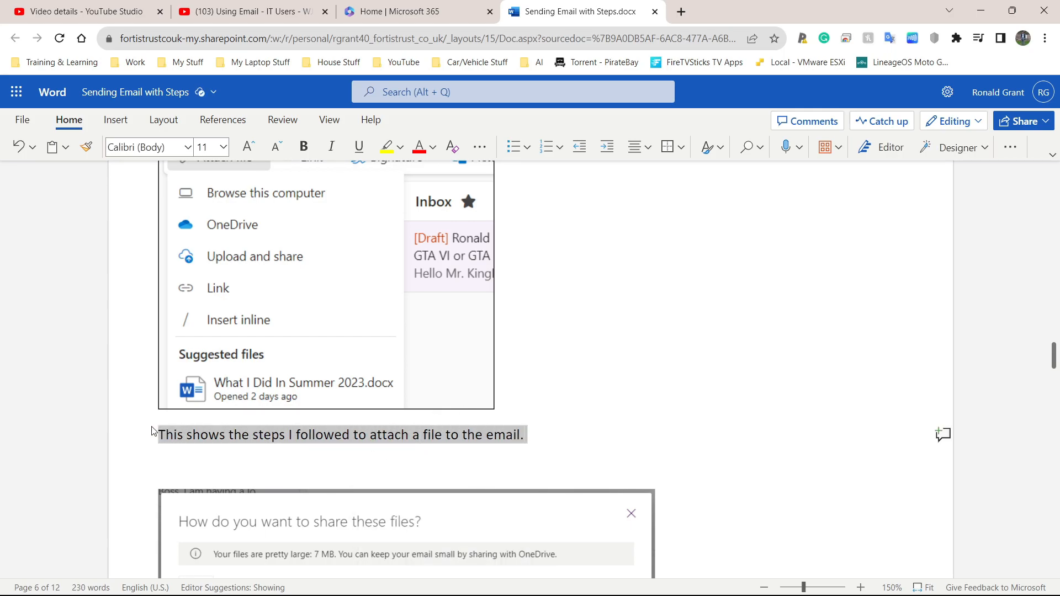
Step: Add the caption "I clicked on Attach as a copy." under the file-sharing options screenshot
{"action": "scroll", "coordinate": [319, 442], "scroll_direction": "down", "scroll_amount": 3}
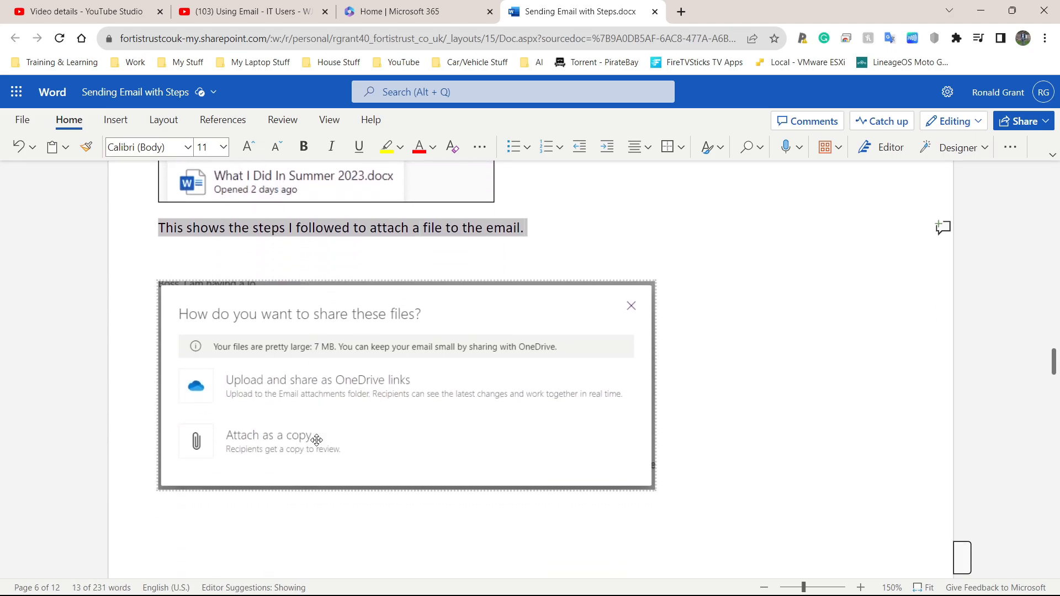
{"action": "left_click", "coordinate": [158, 511]}
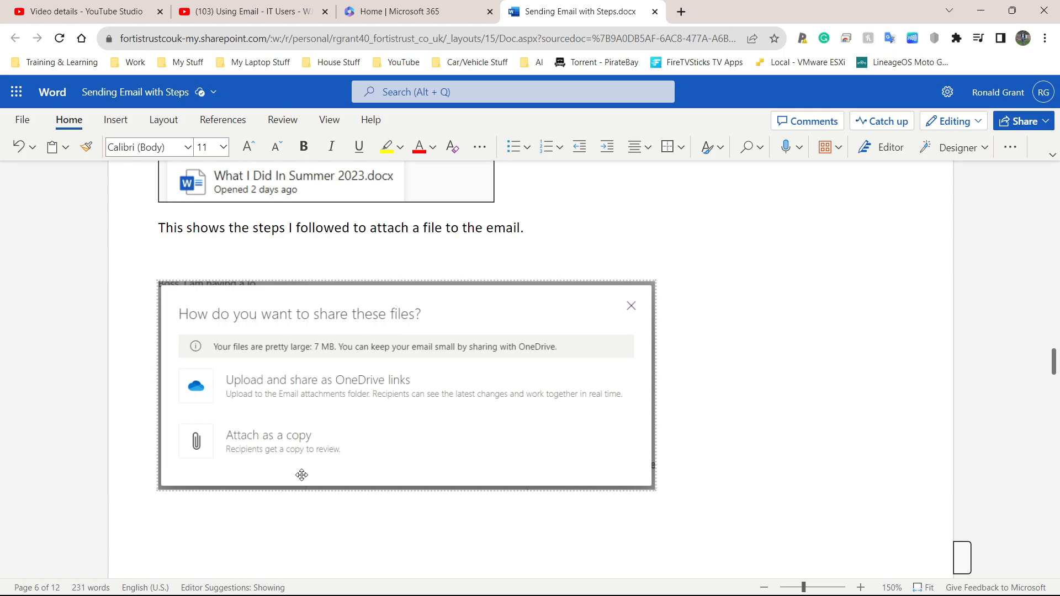
{"action": "type", "text": "I clicked on Attach as a copy."}
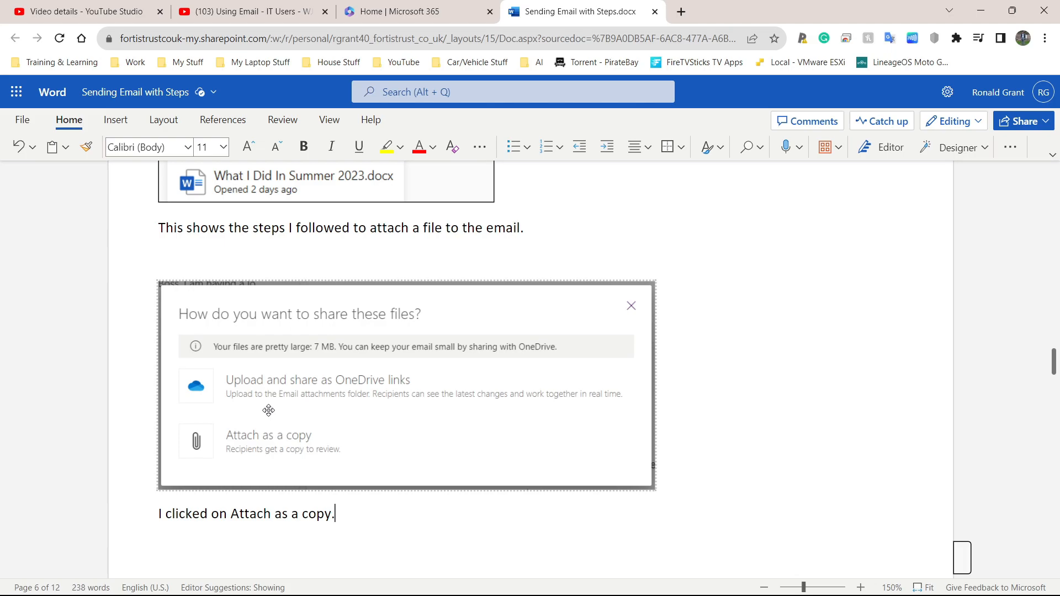
Step: Add the caption "I have attached my files to the email." under the email screenshot showing the two attached files
{"action": "scroll", "coordinate": [269, 410], "scroll_direction": "down", "scroll_amount": 10}
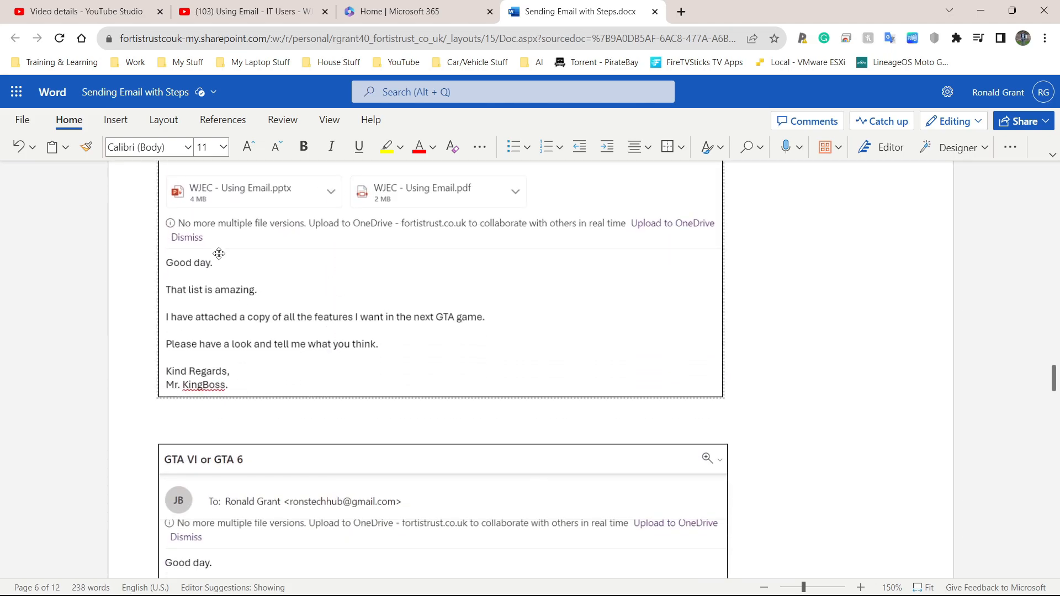
{"action": "scroll", "coordinate": [238, 225], "scroll_direction": "up", "scroll_amount": 1}
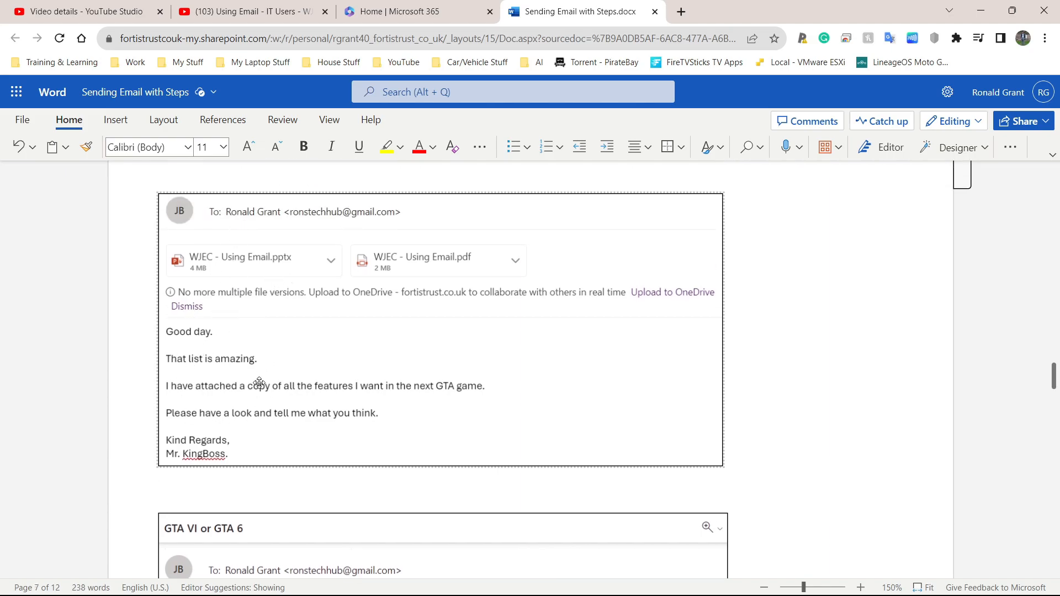
{"action": "type", "text": "have attached my"}
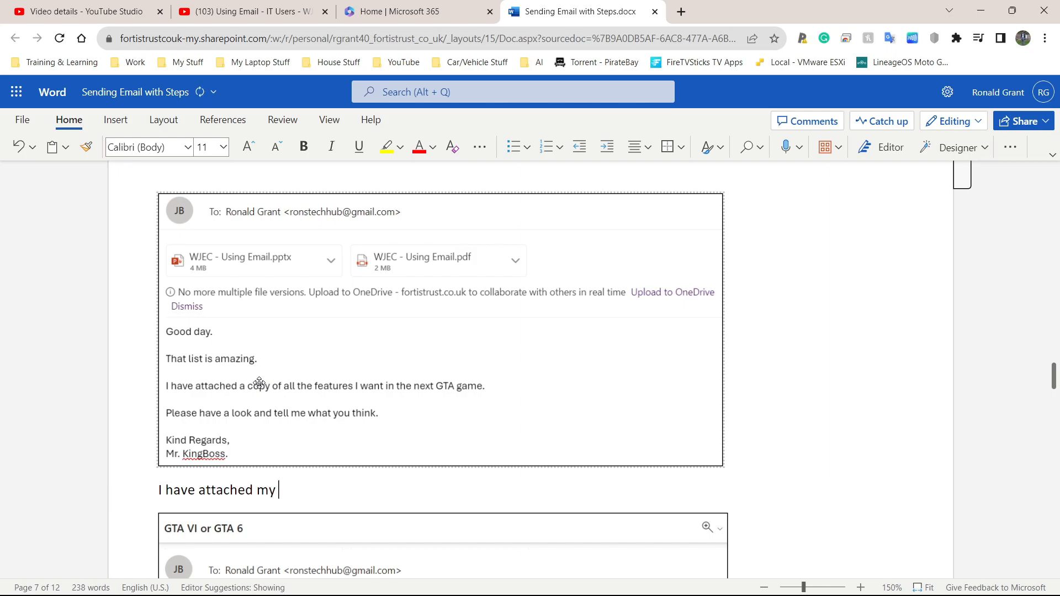
{"action": "type", "text": " files to the email."}
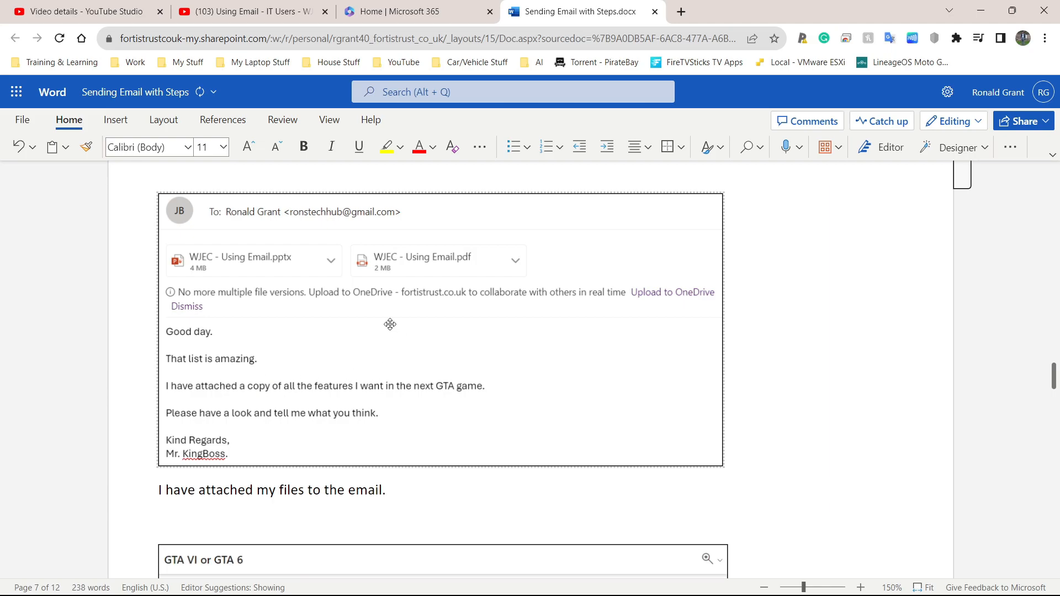
Step: Caption the Send button screenshot "This is the send button I am going to click on to send the email with the attachment."
{"action": "scroll", "coordinate": [386, 320], "scroll_direction": "down", "scroll_amount": 5}
{"action": "scroll", "coordinate": [364, 320], "scroll_direction": "down", "scroll_amount": 3}
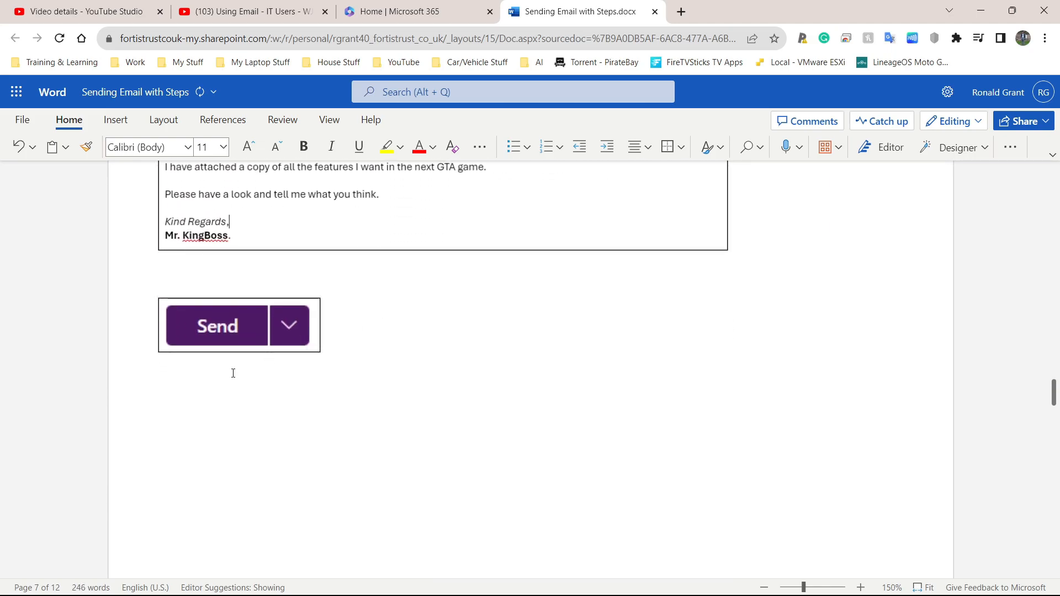
{"action": "type", "text": "is is the "}
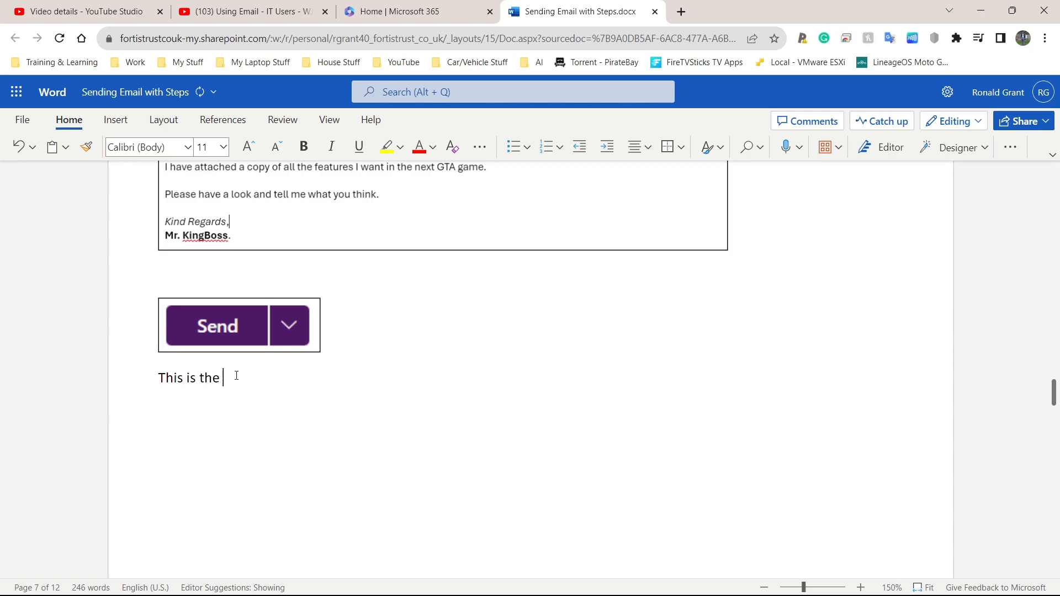
{"action": "type", "text": "send button I am"}
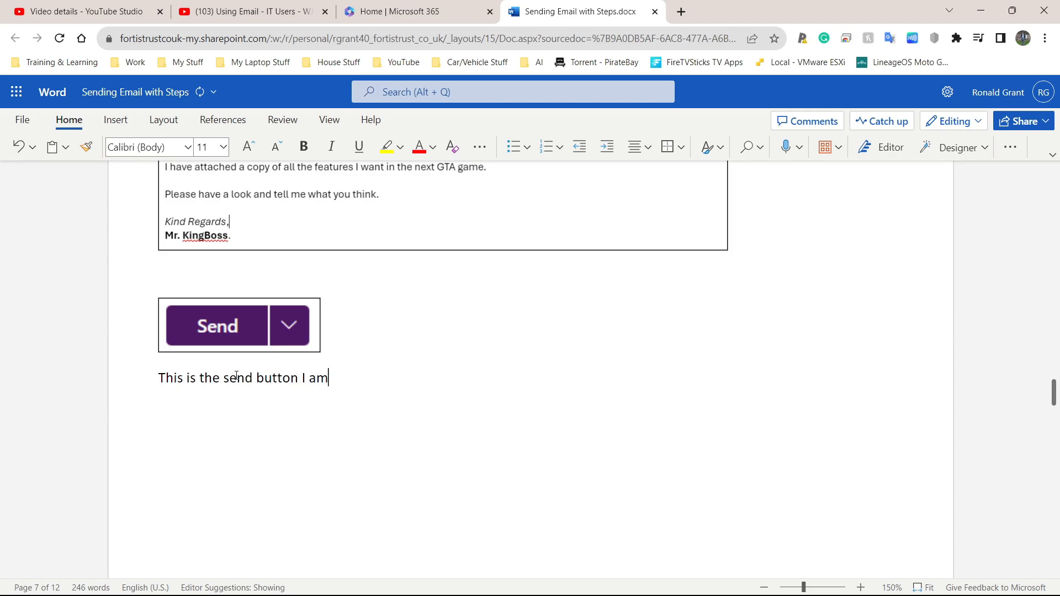
{"action": "type", "text": " going to click o"}
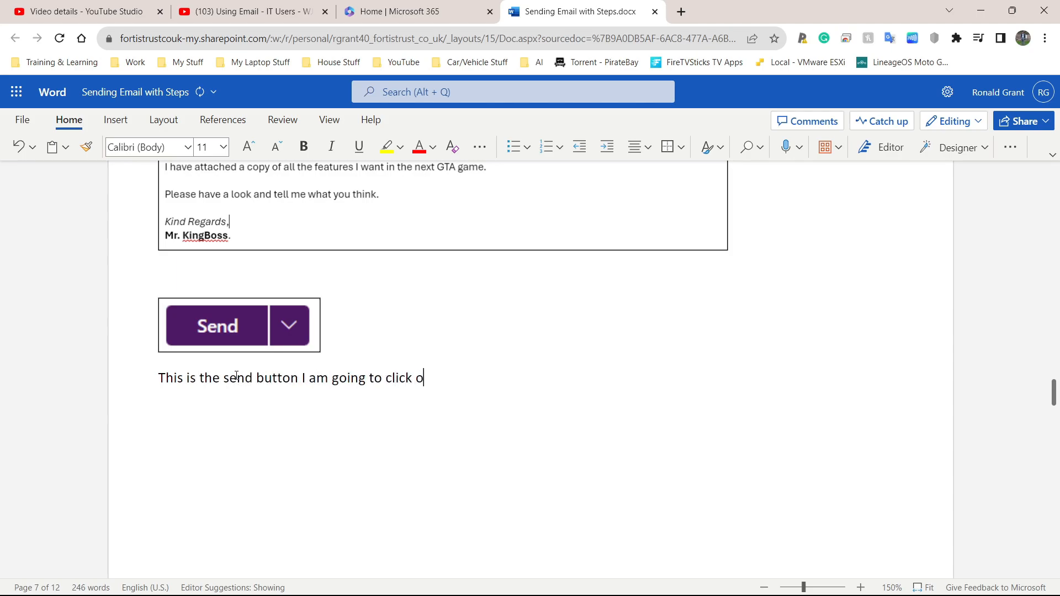
{"action": "type", "text": "n to send the emai"}
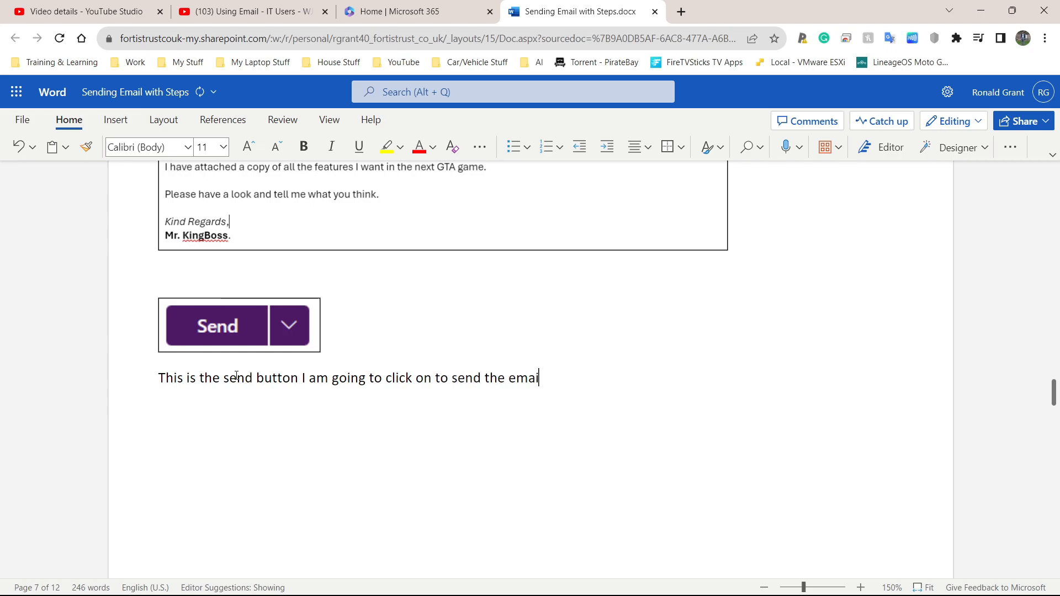
{"action": "type", "text": "l with the attachment."}
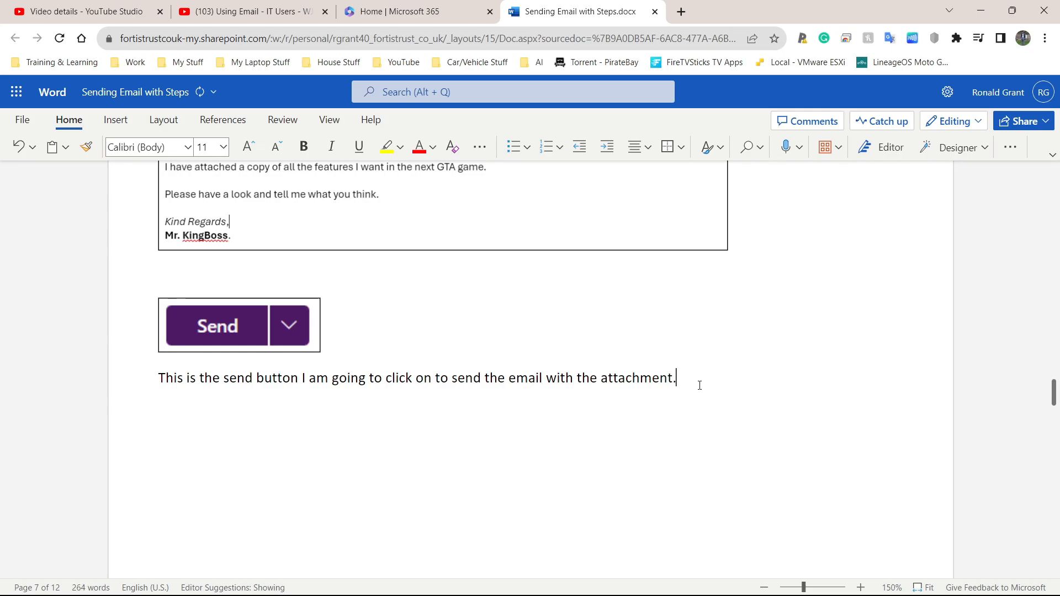
{"action": "left_click_drag", "start_coordinate": [681, 376], "coordinate": [158, 379]}
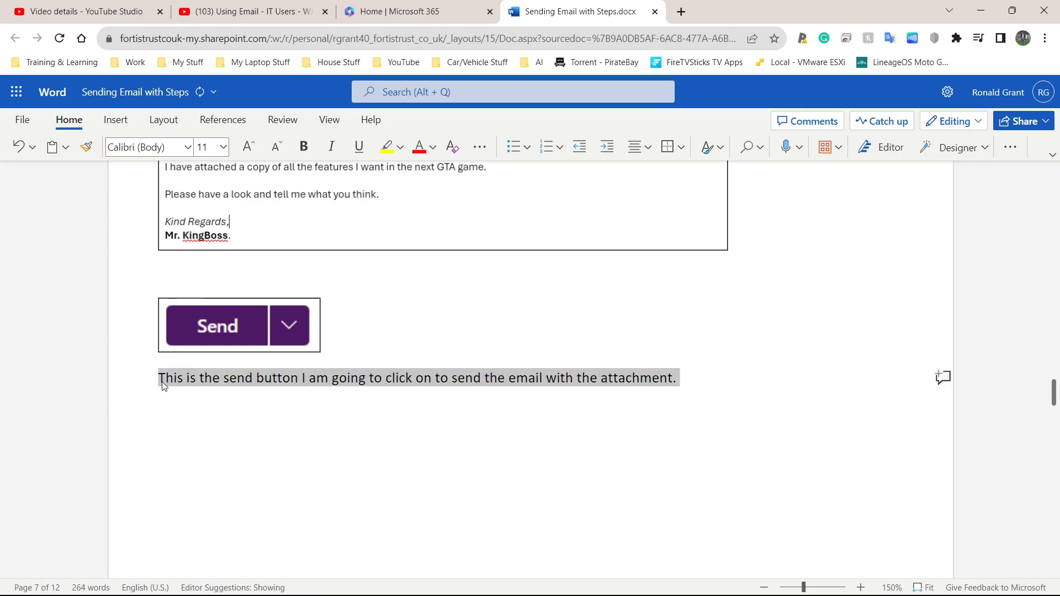
{"action": "left_click", "coordinate": [231, 310]}
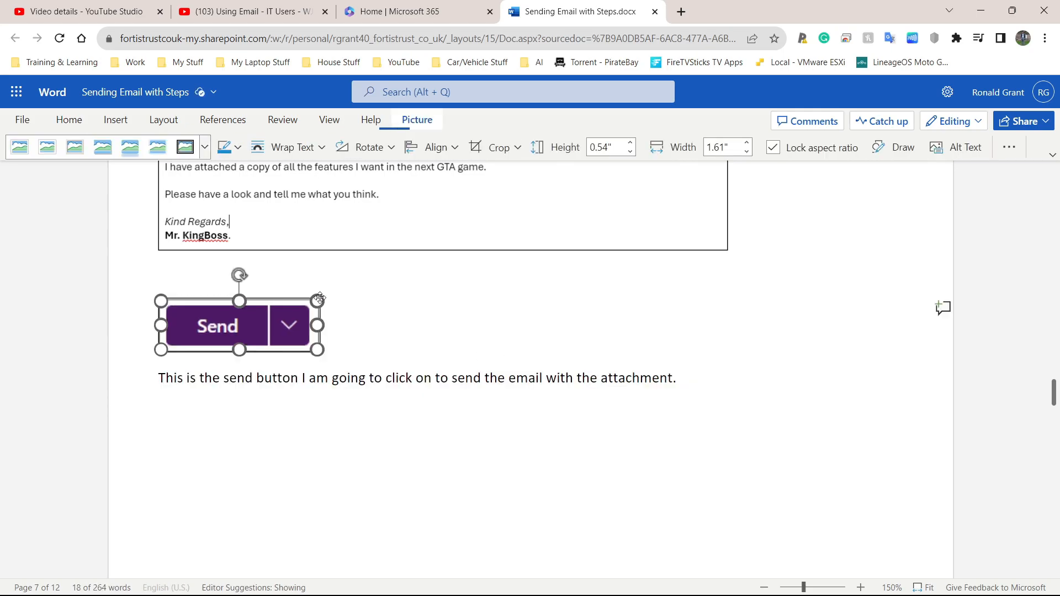
{"action": "left_click", "coordinate": [341, 325]}
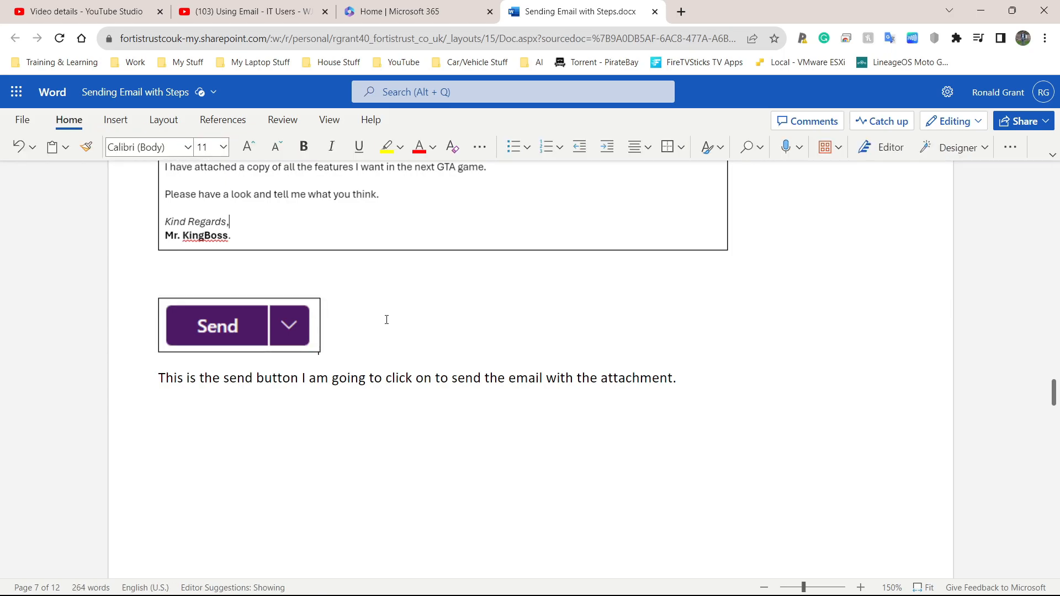
Step: Add the caption "This is the email I sent. It can be found in the Sent Items Folder." on a new line under the sent email screenshot
{"action": "scroll", "coordinate": [416, 323], "scroll_direction": "down", "scroll_amount": 10}
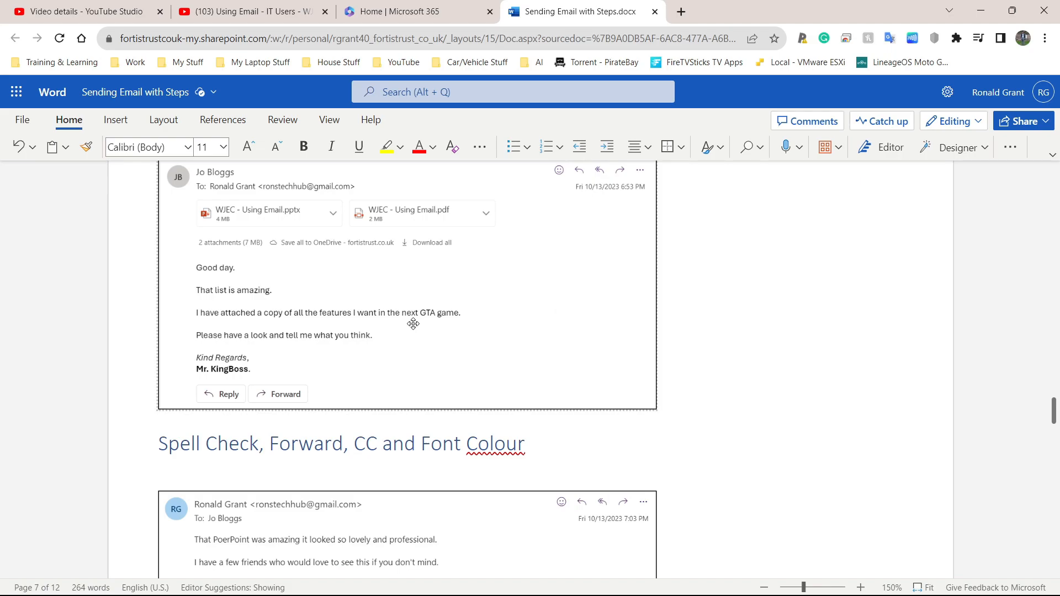
{"action": "key", "text": "Return"}
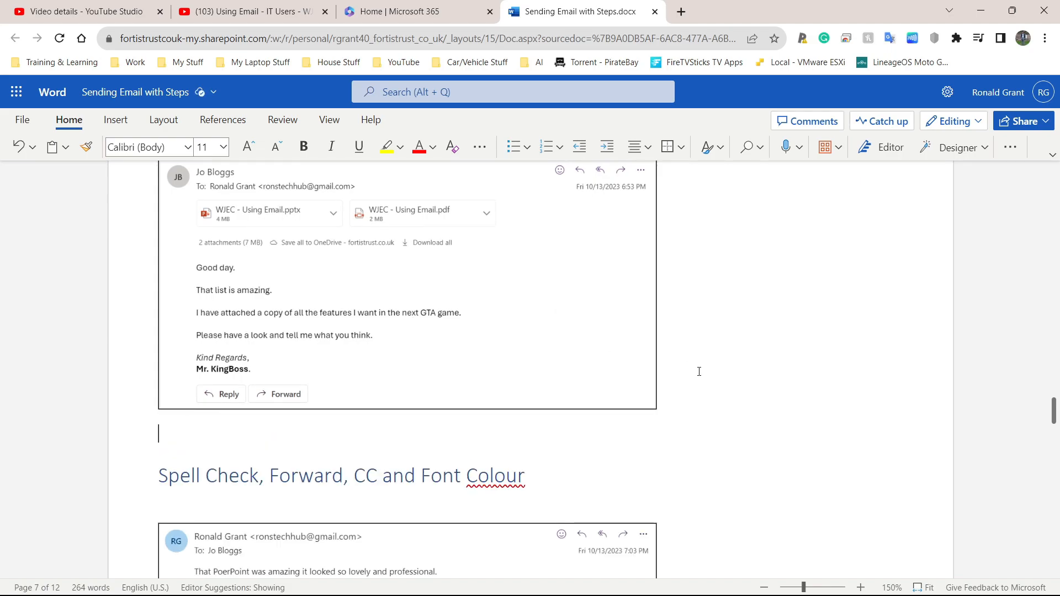
{"action": "scroll", "coordinate": [461, 300], "scroll_direction": "up", "scroll_amount": 1}
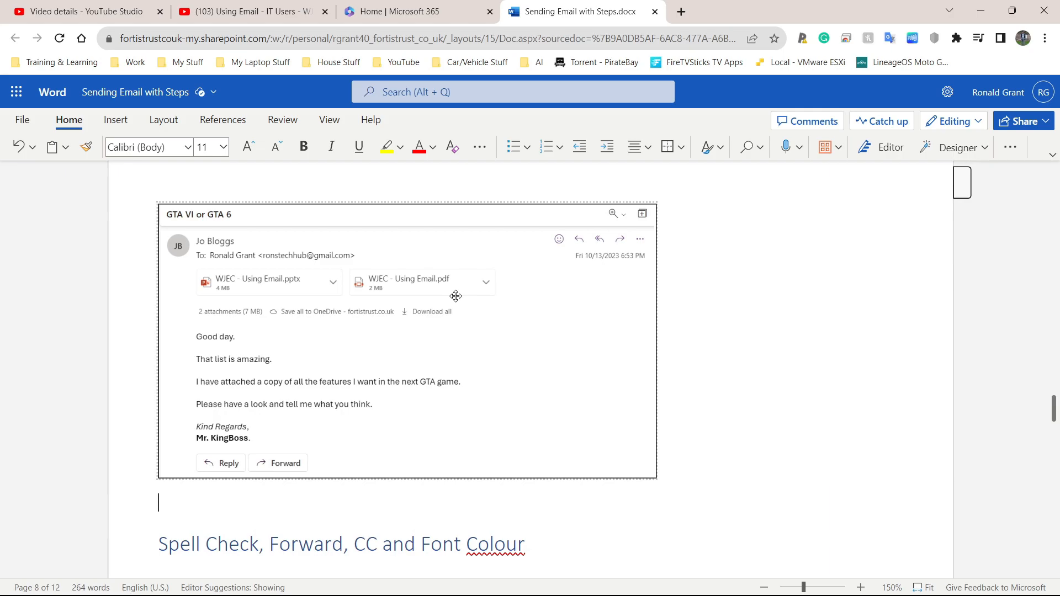
{"action": "type", "text": "This is the email I sent"}
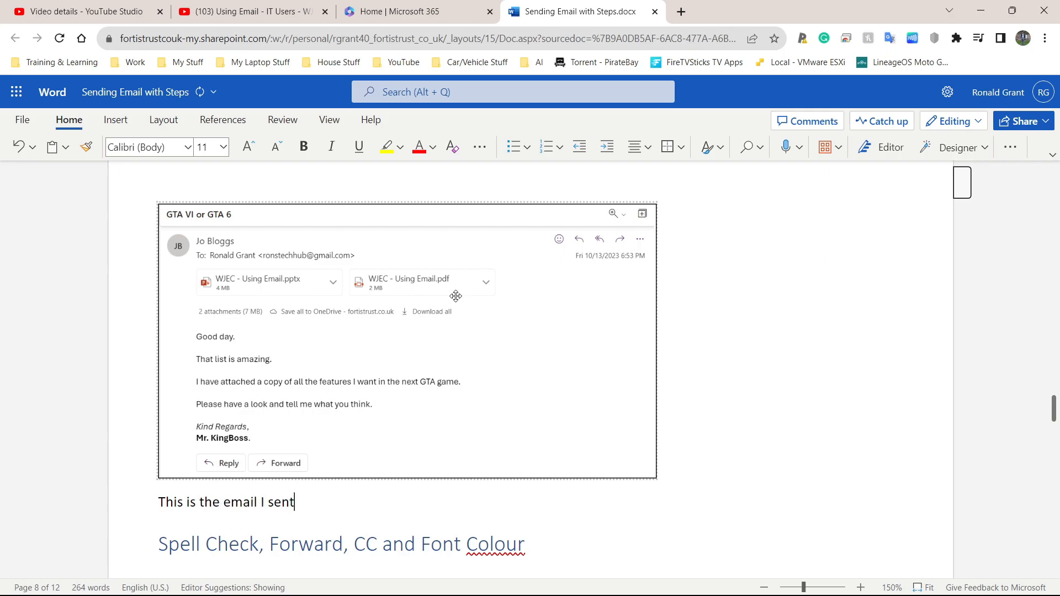
{"action": "type", "text": ". It can be found in the Sent Items Folder."}
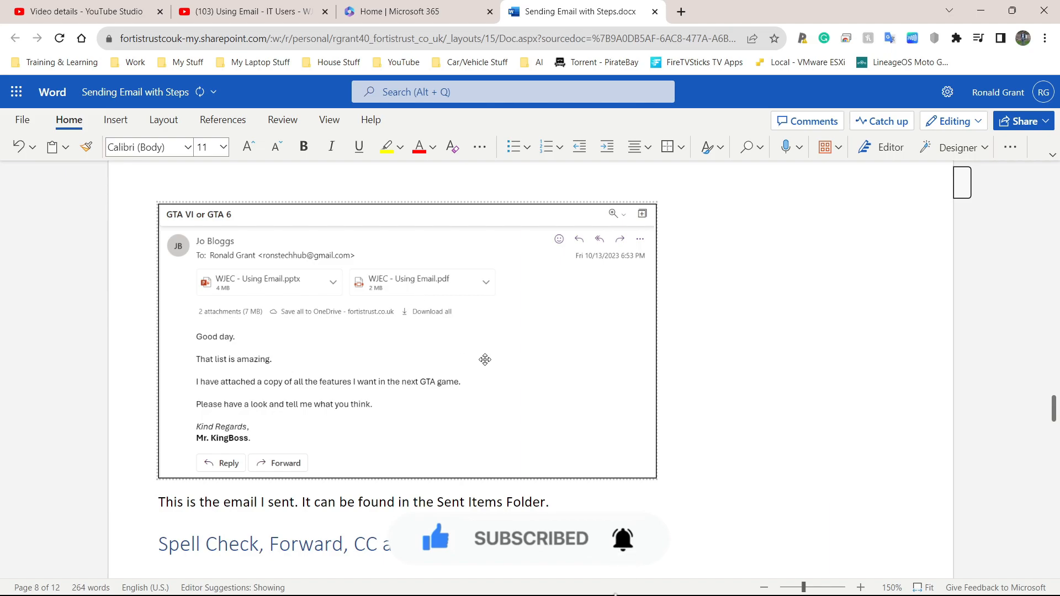